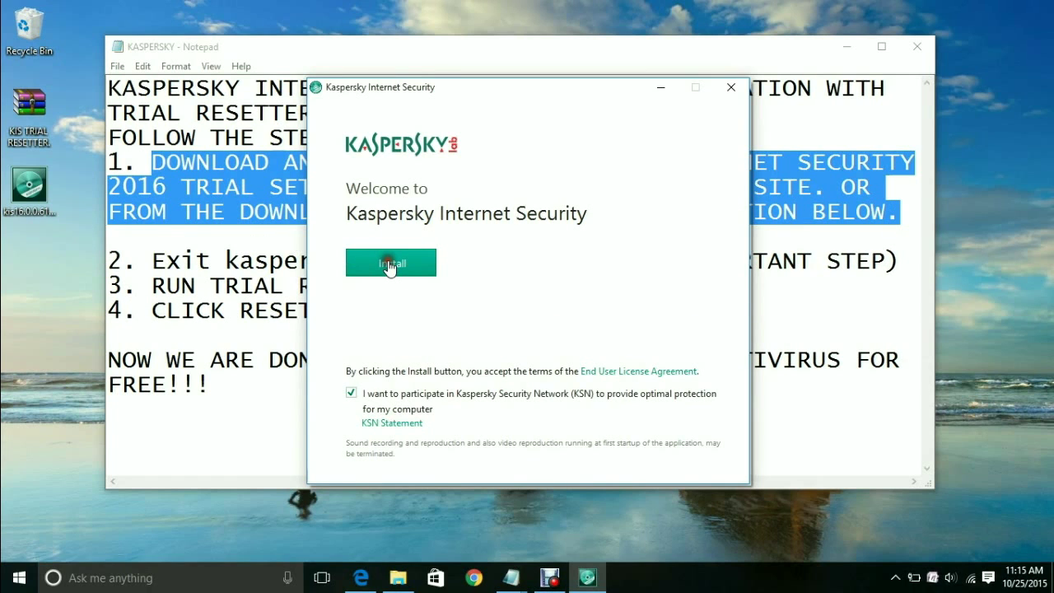
Step: Install Kaspersky Internet Security with Kaspersky Security Network participation enabled, and allow the installer to make changes to the PC
left_click(390, 263)
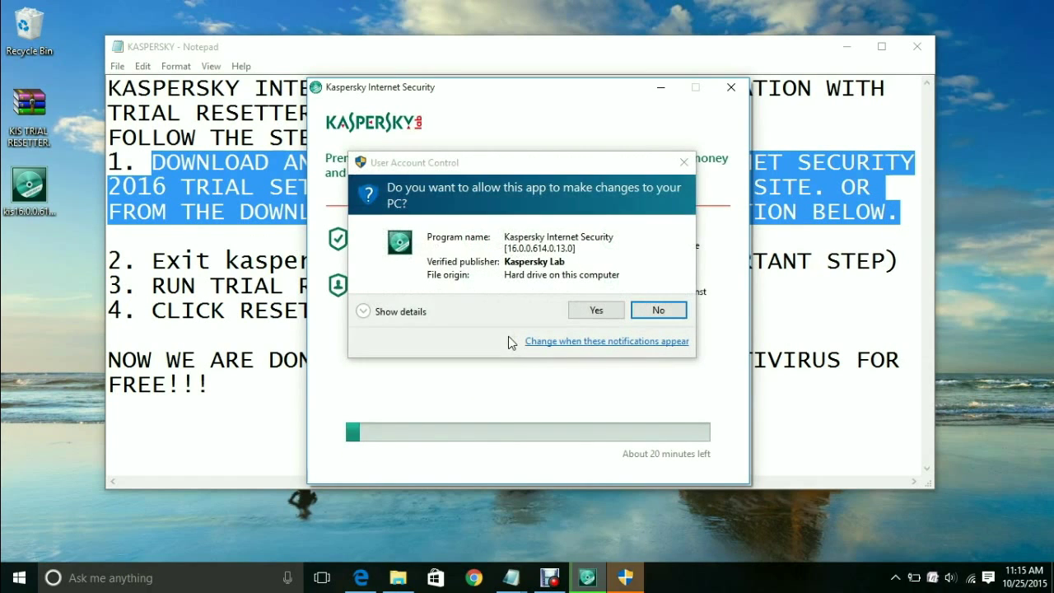
left_click(595, 312)
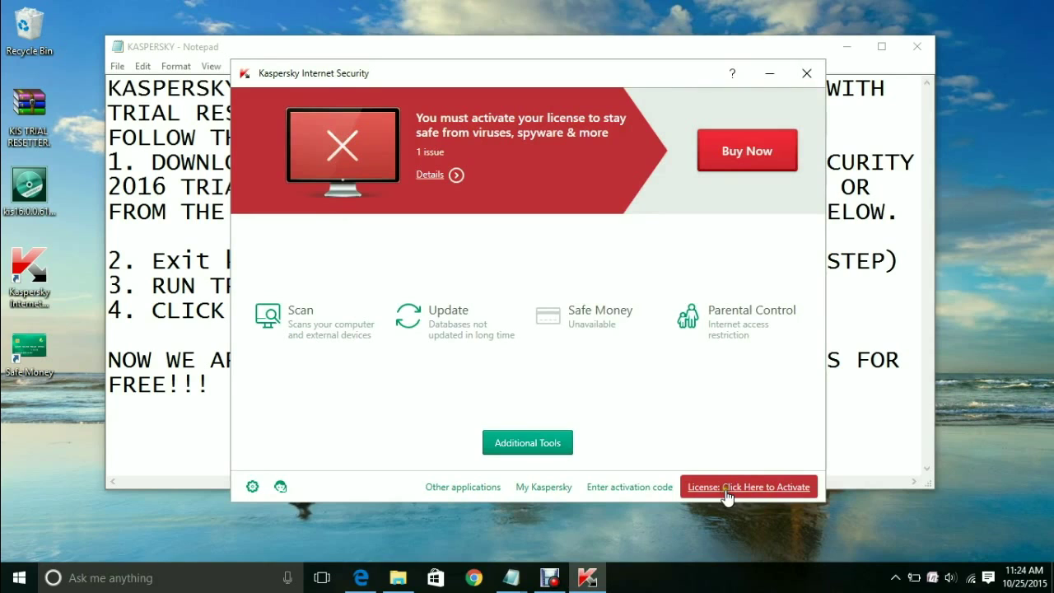
Step: Activate the trial license in Kaspersky Internet Security and return to its main window without registering an account
left_click(726, 491)
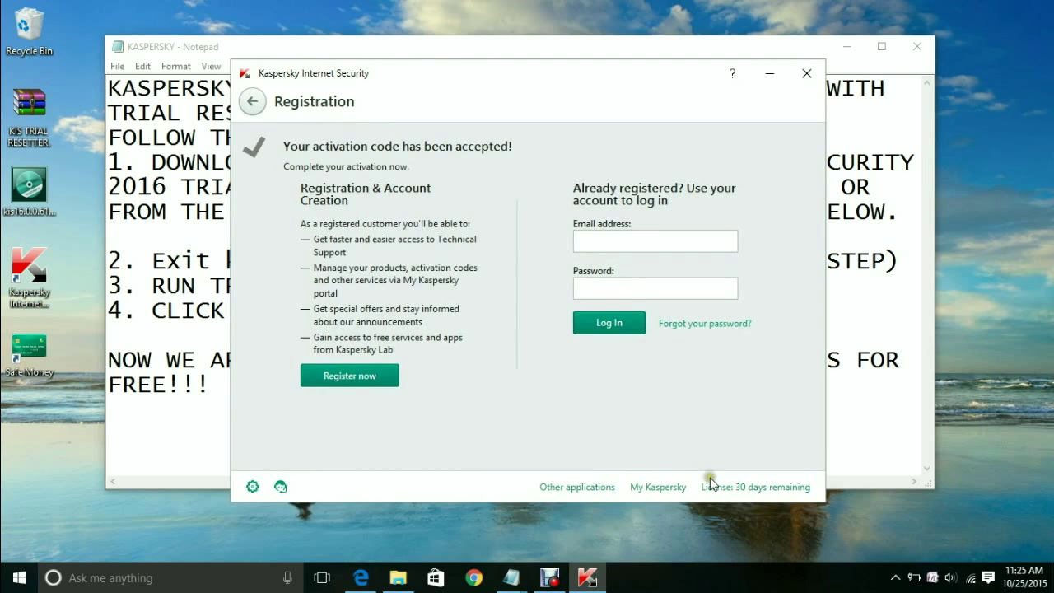
left_click(646, 487)
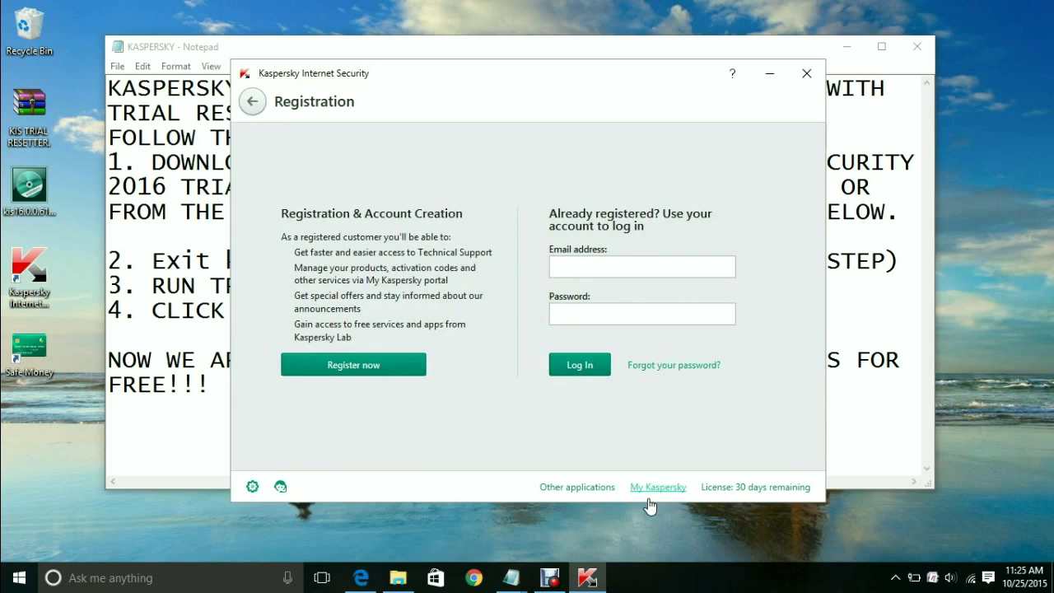
left_click(252, 101)
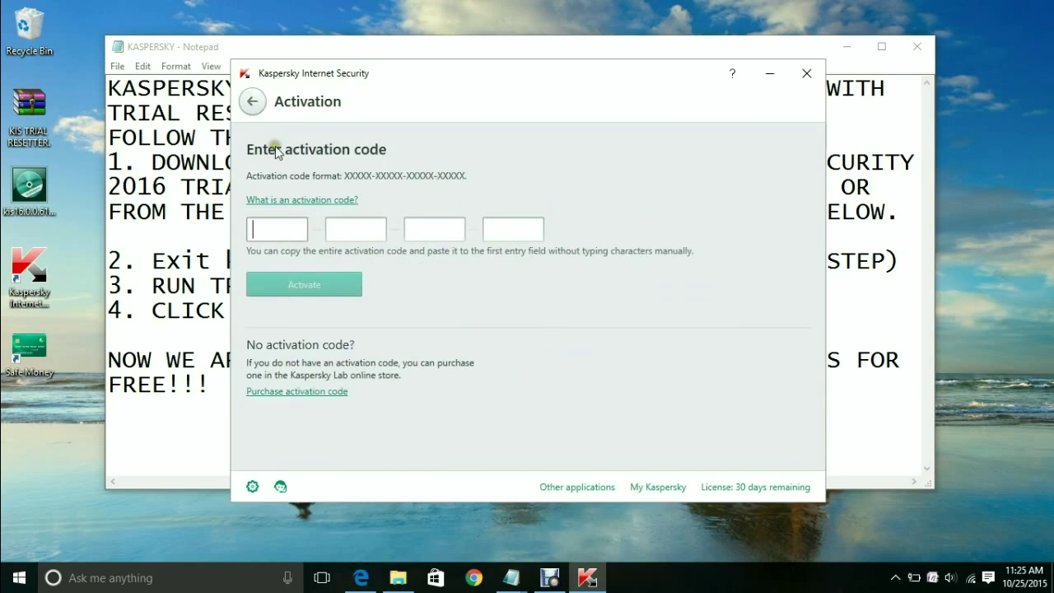
left_click(255, 102)
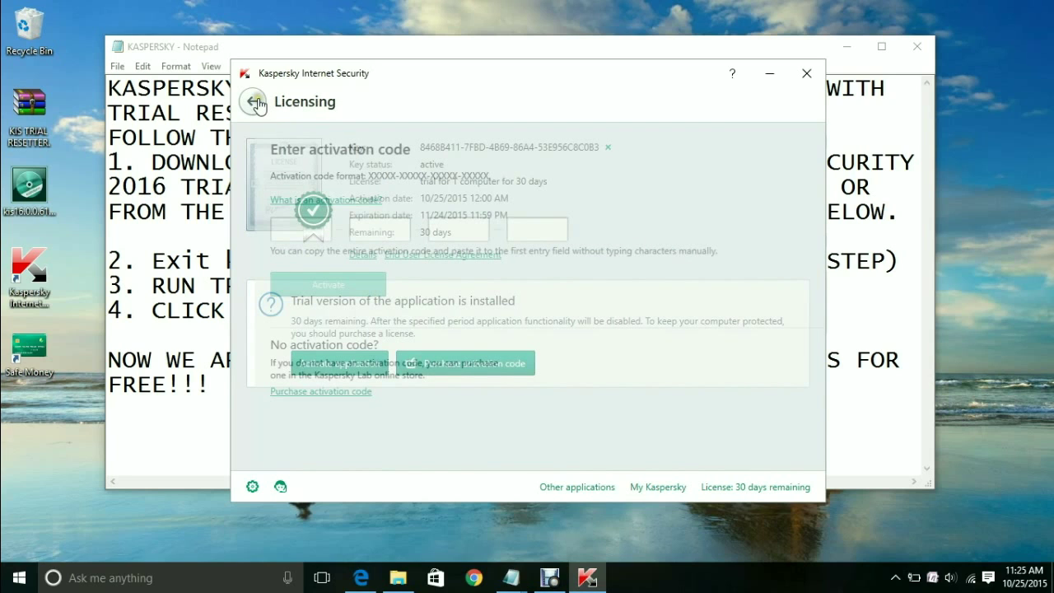
left_click(256, 102)
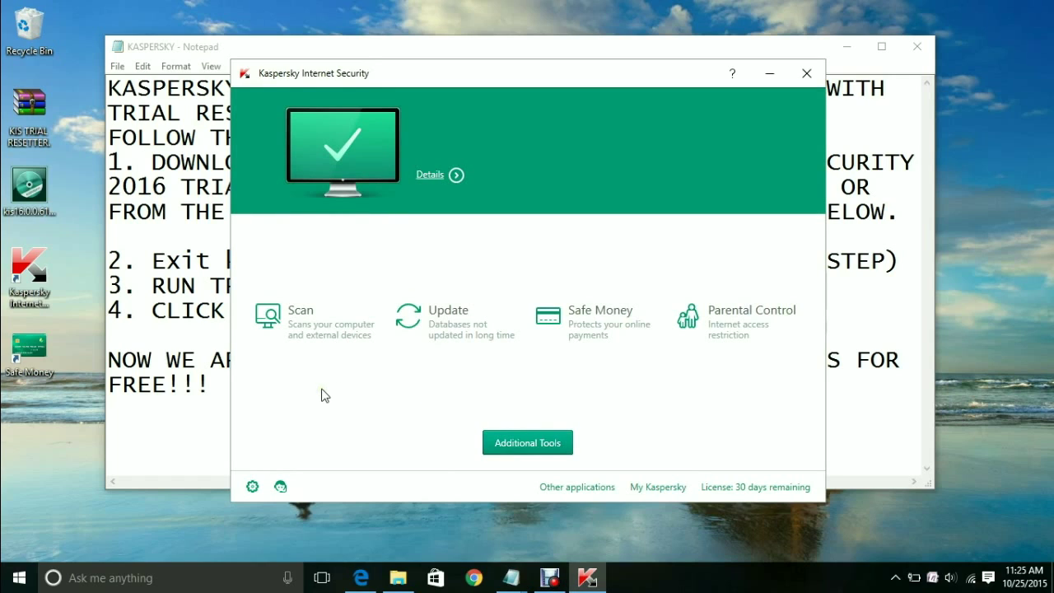
left_click(683, 388)
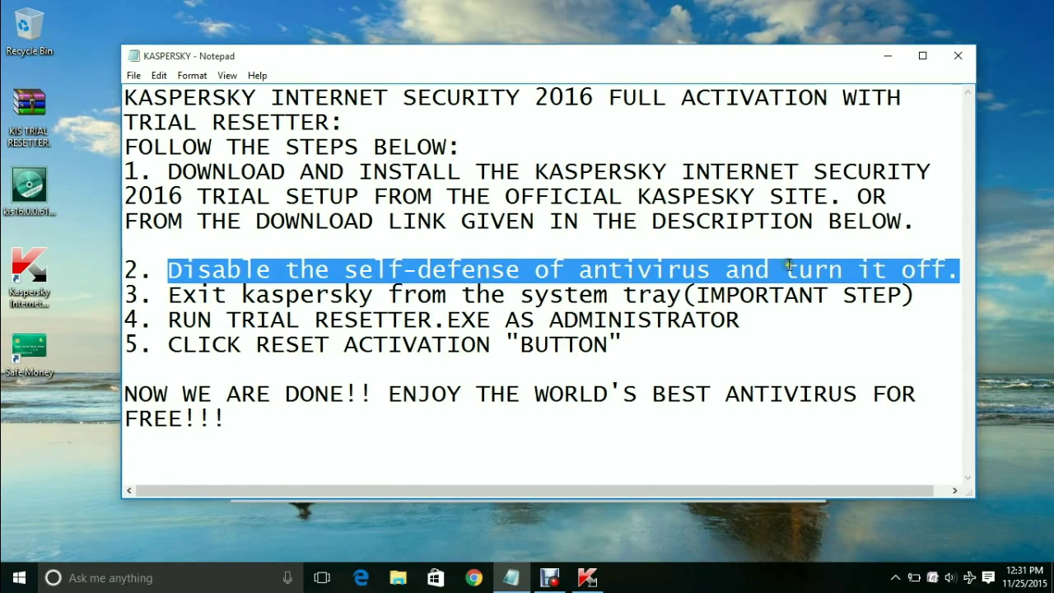
Step: In the Kaspersky settings, make sure protection is off and disable Self-Defense, and close the program window
left_click(587, 577)
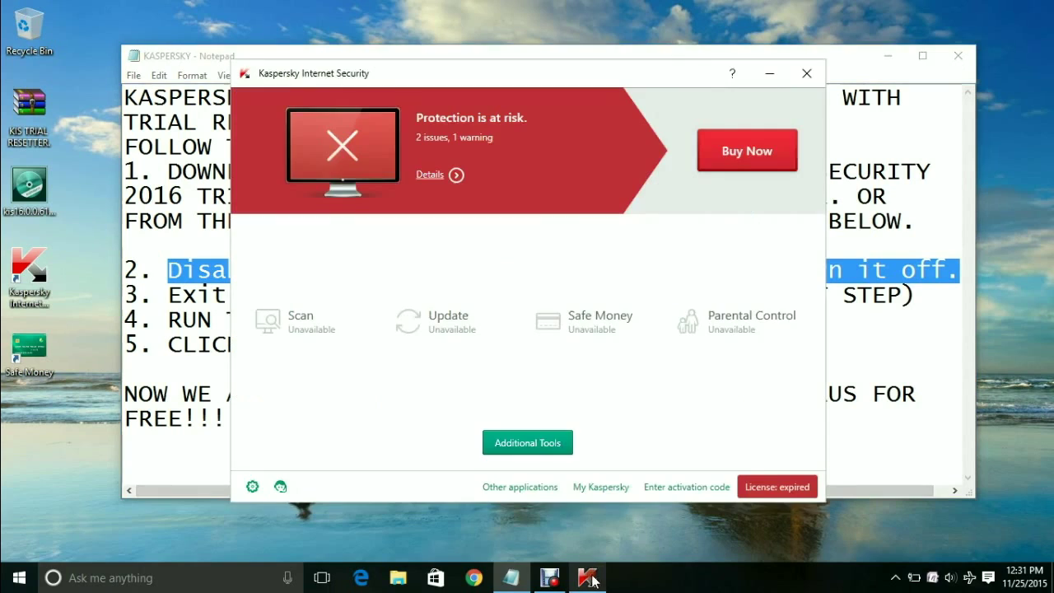
left_click(253, 487)
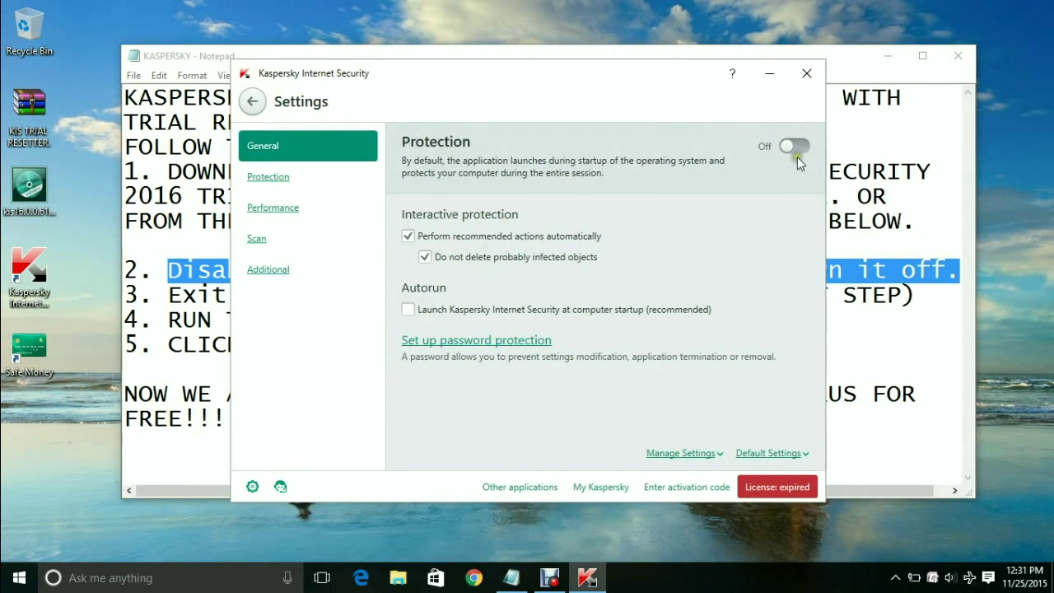
left_click(282, 270)
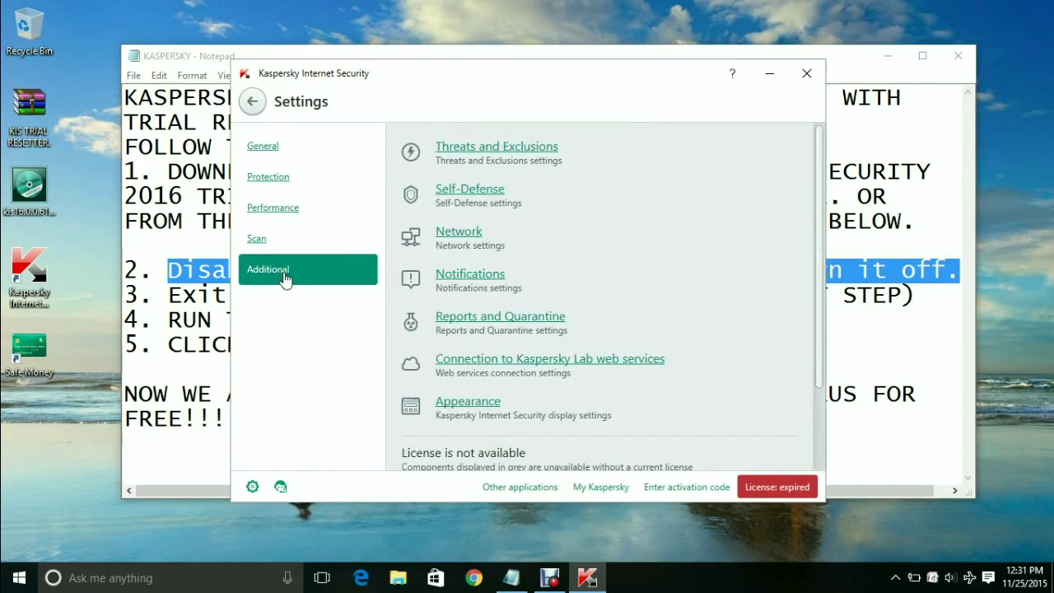
left_click(453, 197)
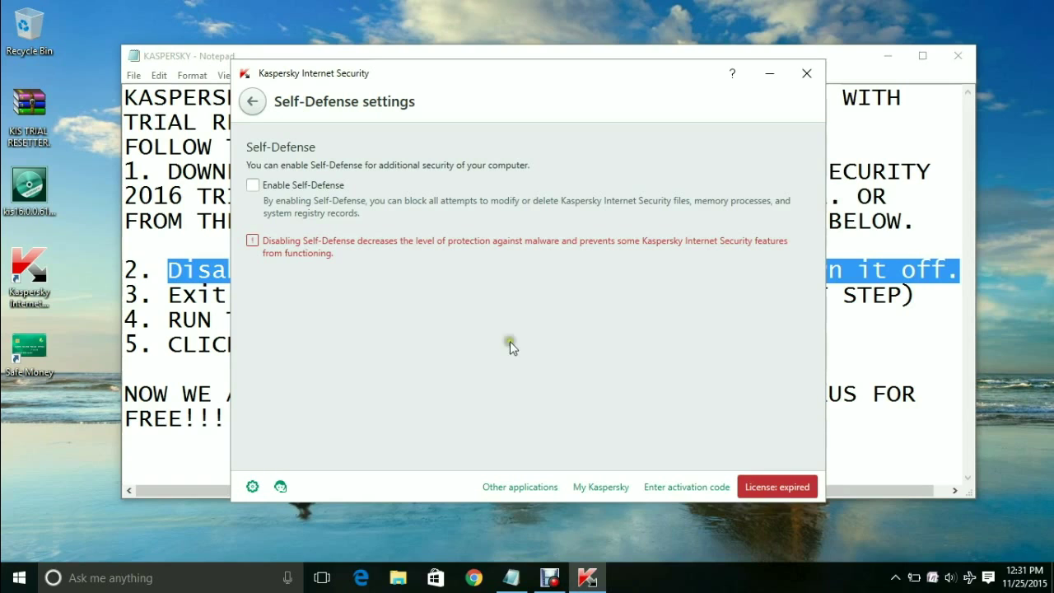
left_click(252, 103)
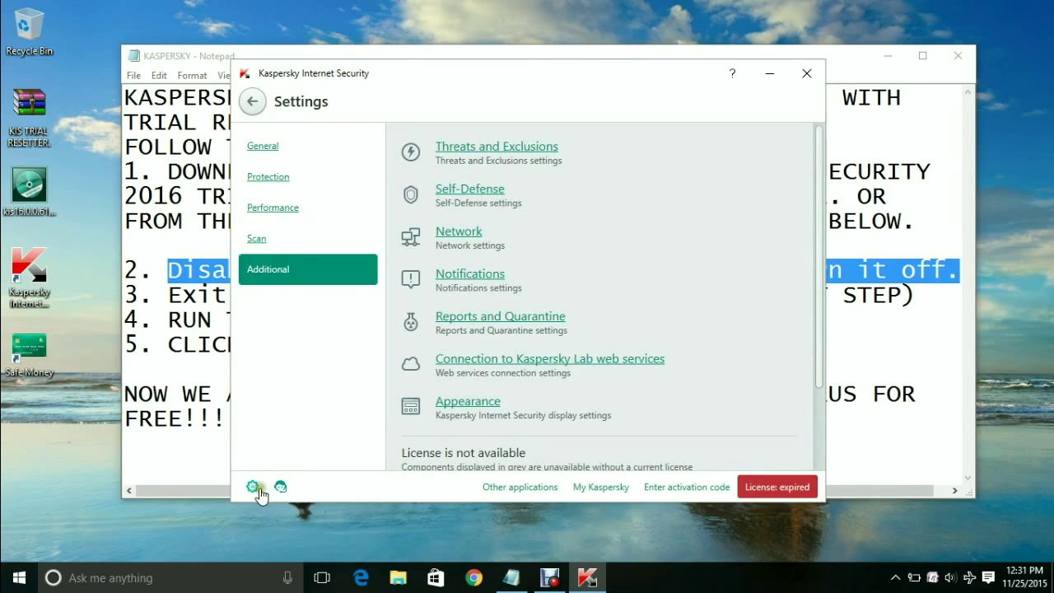
left_click(252, 102)
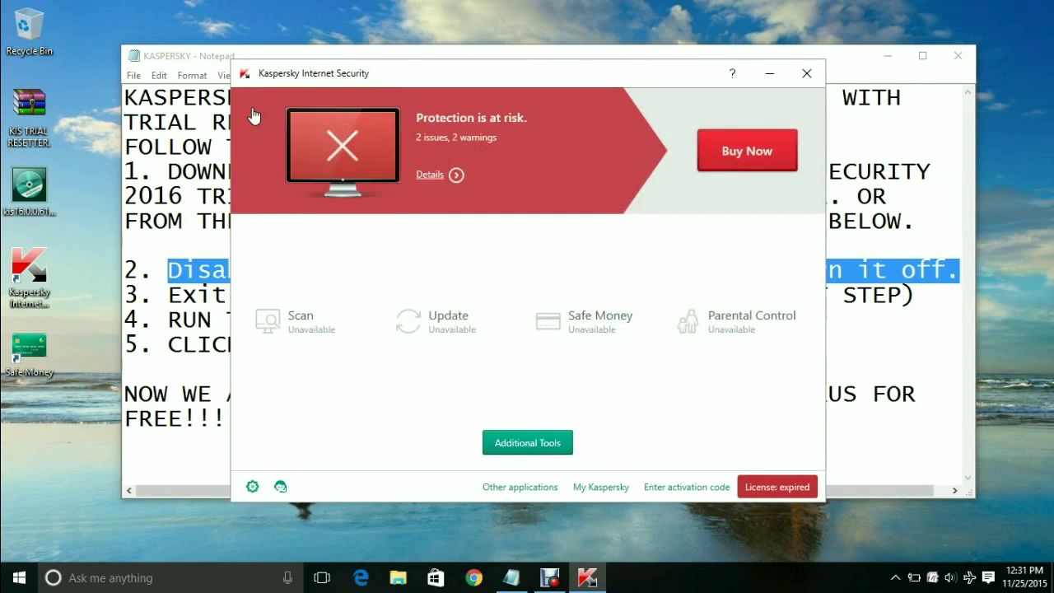
left_click(795, 78)
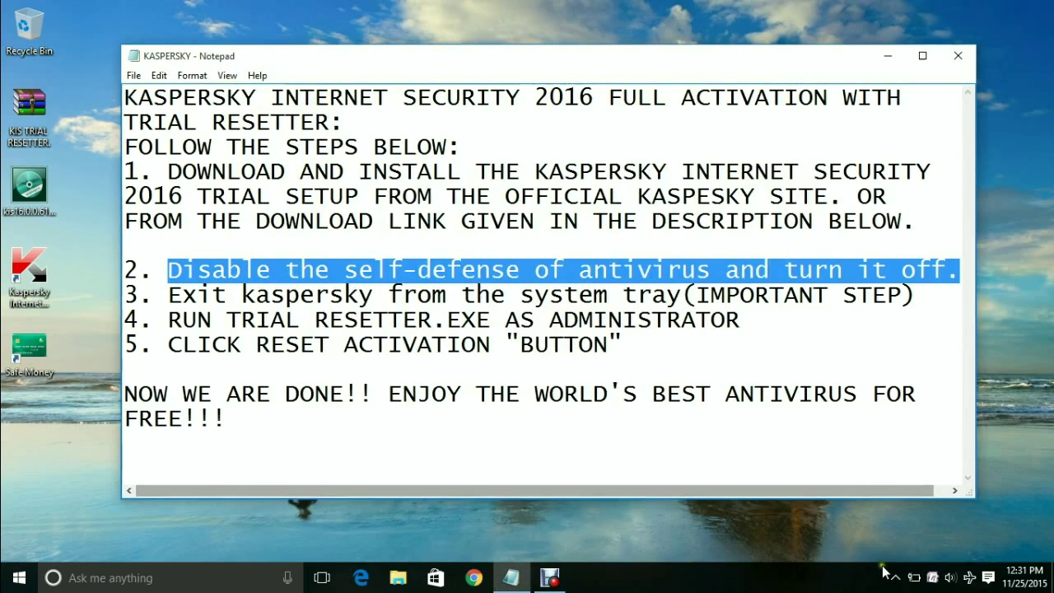
Step: Highlight instruction 3 in the notes and exit Kaspersky from the system tray
left_click_drag(169, 296, 917, 295)
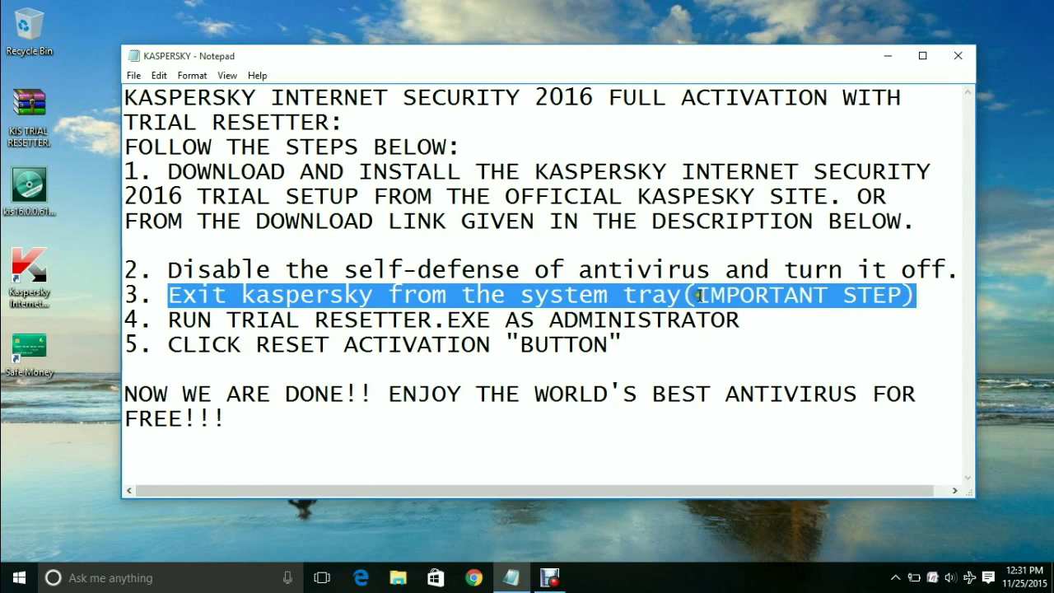
left_click(893, 578)
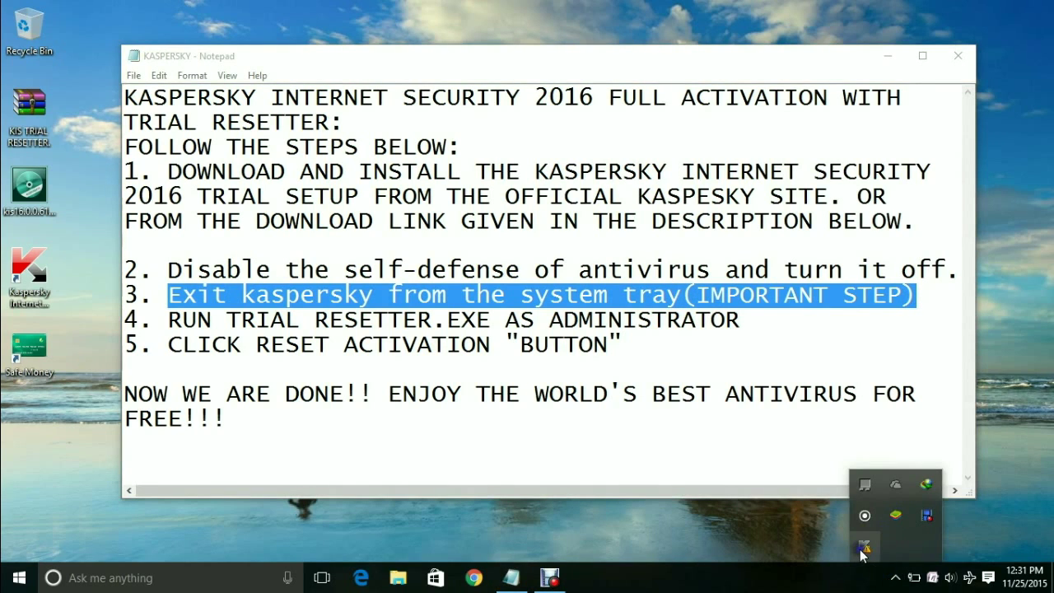
right_click(863, 547)
left_click(884, 539)
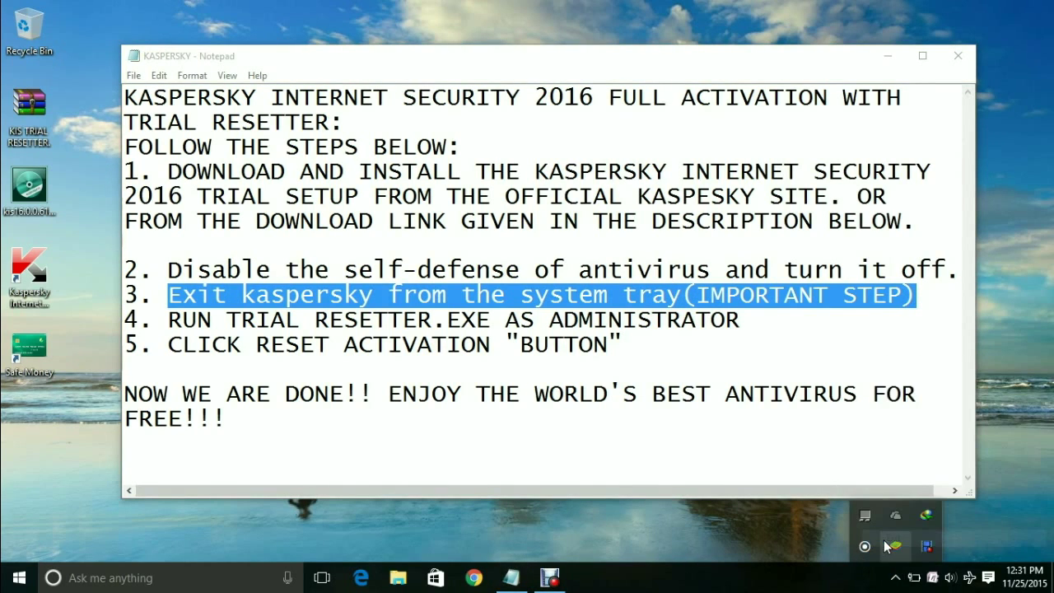
Step: Launch the Kaspersky Reset Trial 5.0.0.112 application from the KIS TRIAL RESETTER archive and allow it to make changes to the PC
left_click_drag(167, 320, 745, 328)
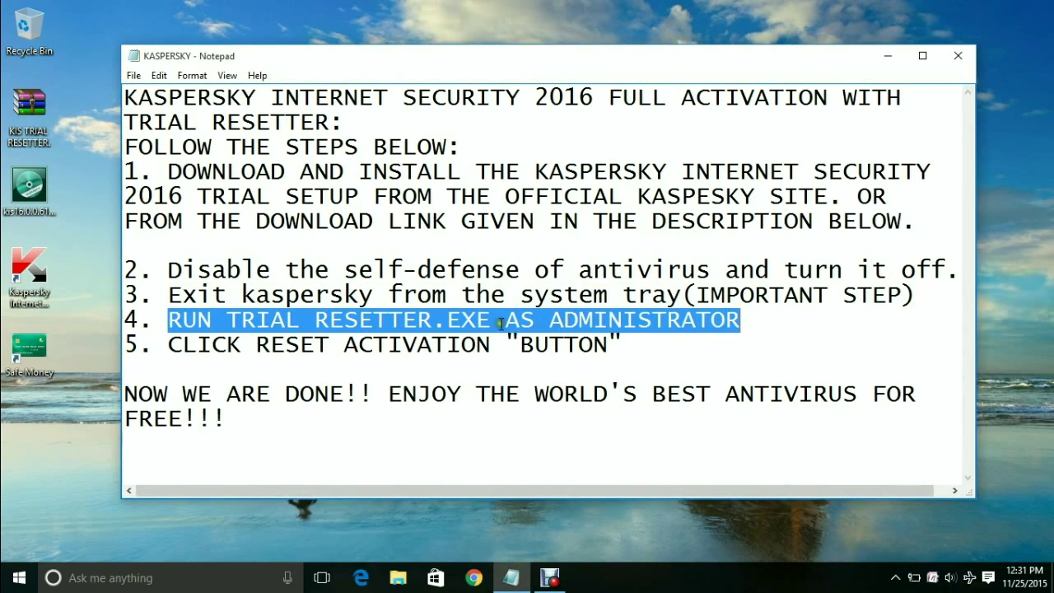
double_click(44, 111)
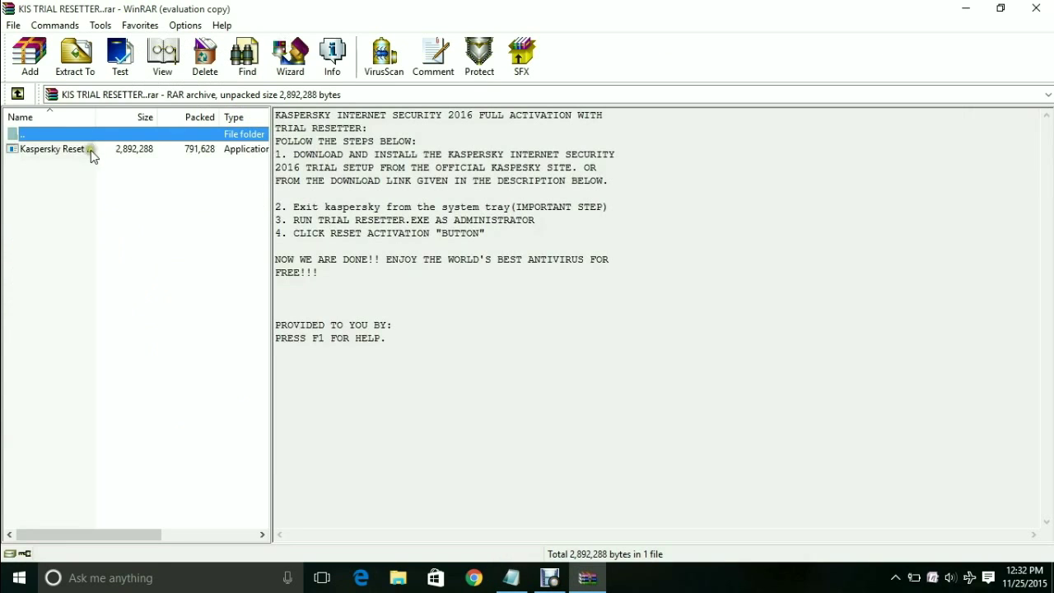
left_click(90, 150)
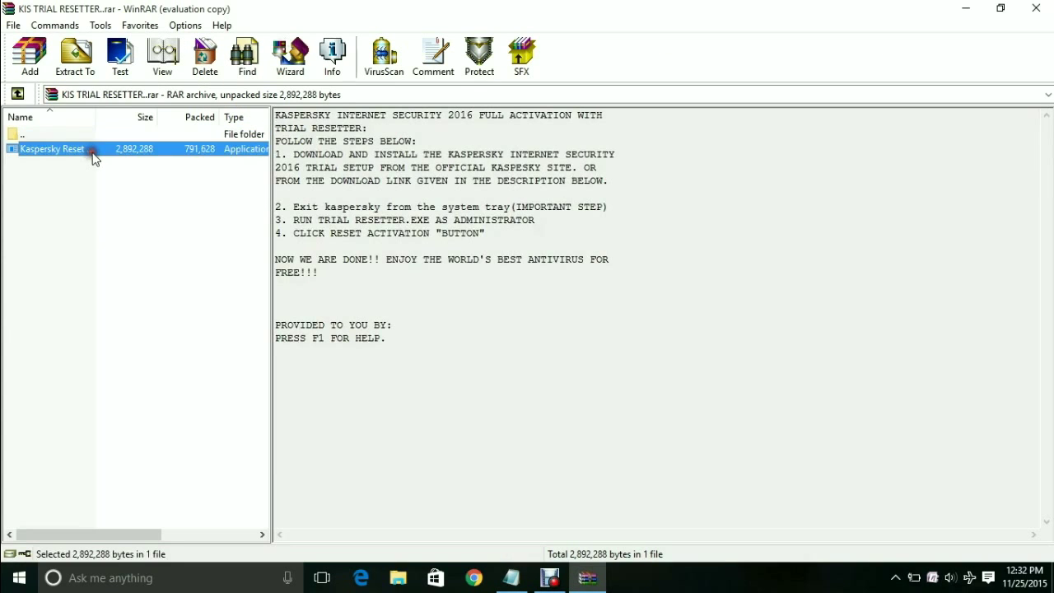
left_click(649, 225)
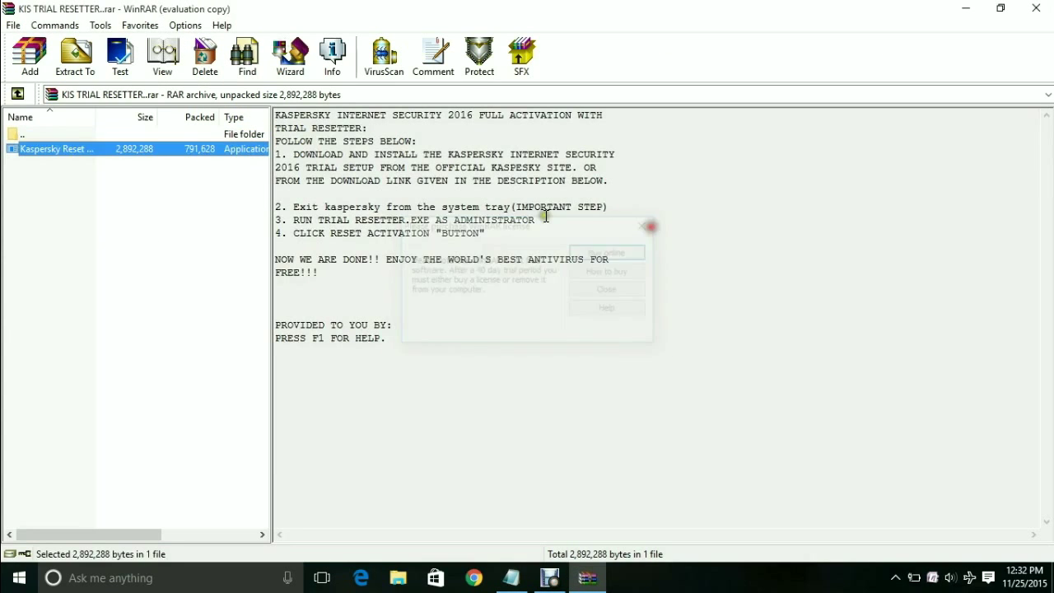
double_click(179, 148)
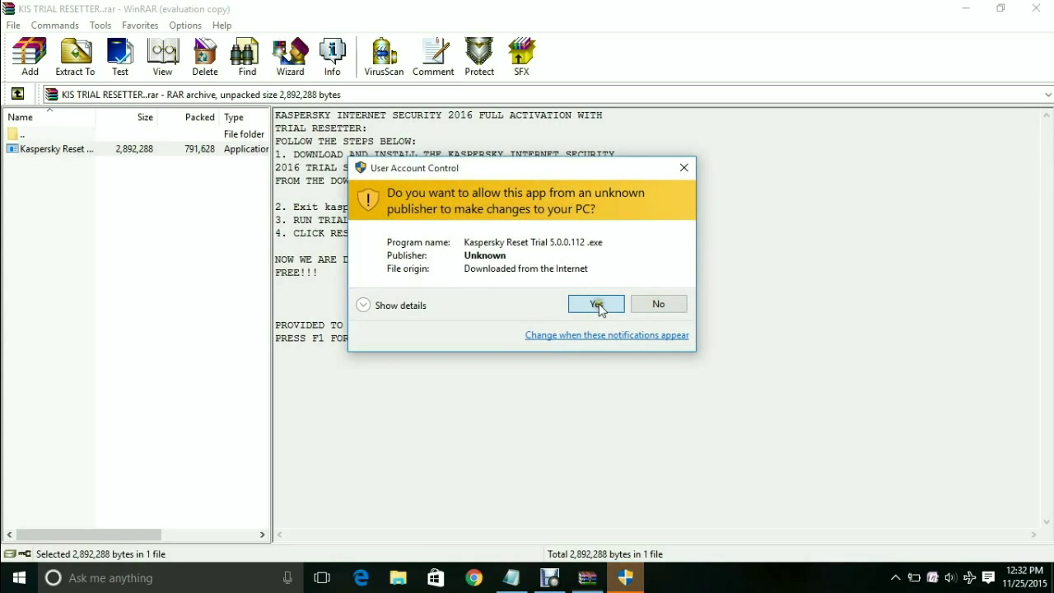
left_click(596, 305)
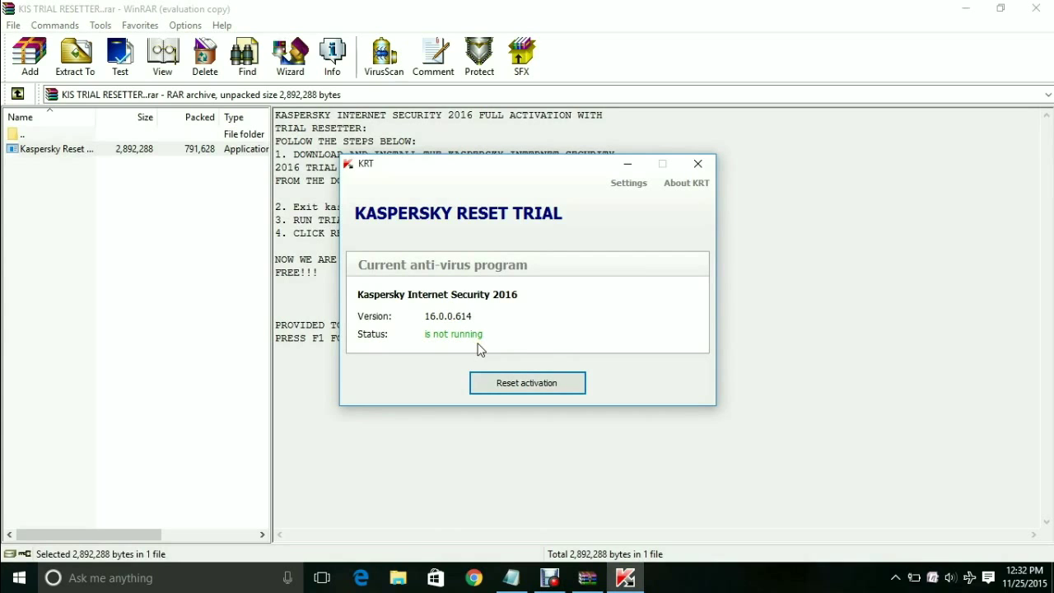
Step: Reset the activation of Kaspersky Internet Security 2016 in the trial resetter and confirm the reset
left_click(534, 382)
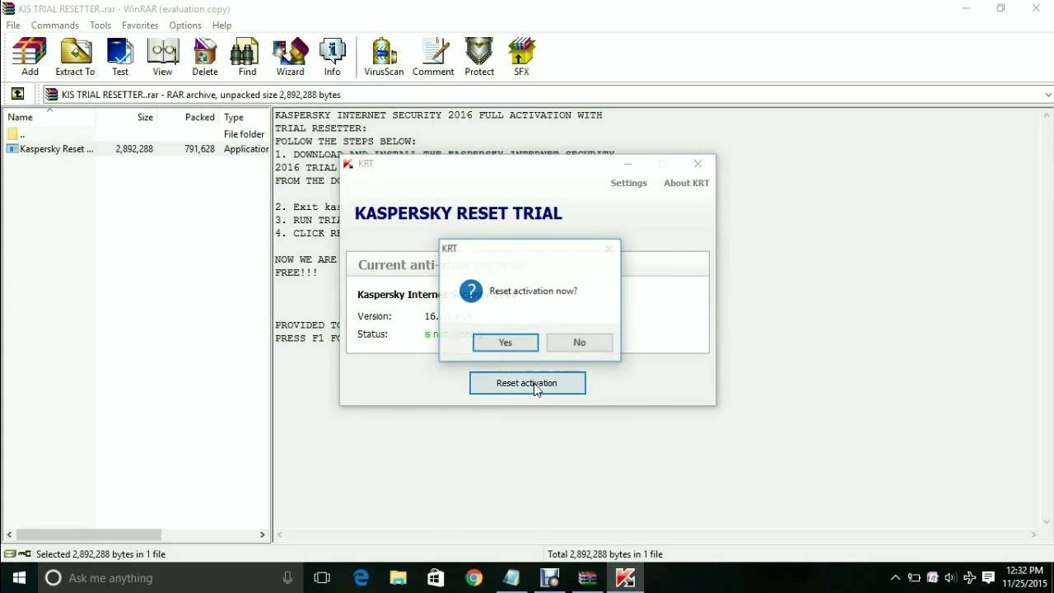
left_click(506, 343)
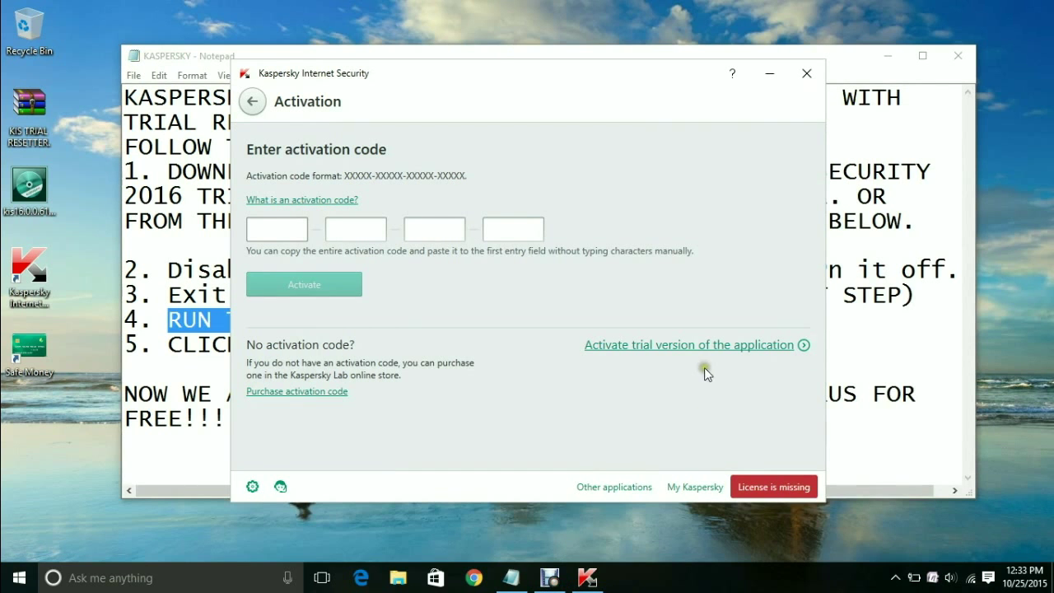
Step: Activate the trial version of the application again, skip the account registration and close the Kaspersky window
left_click(691, 346)
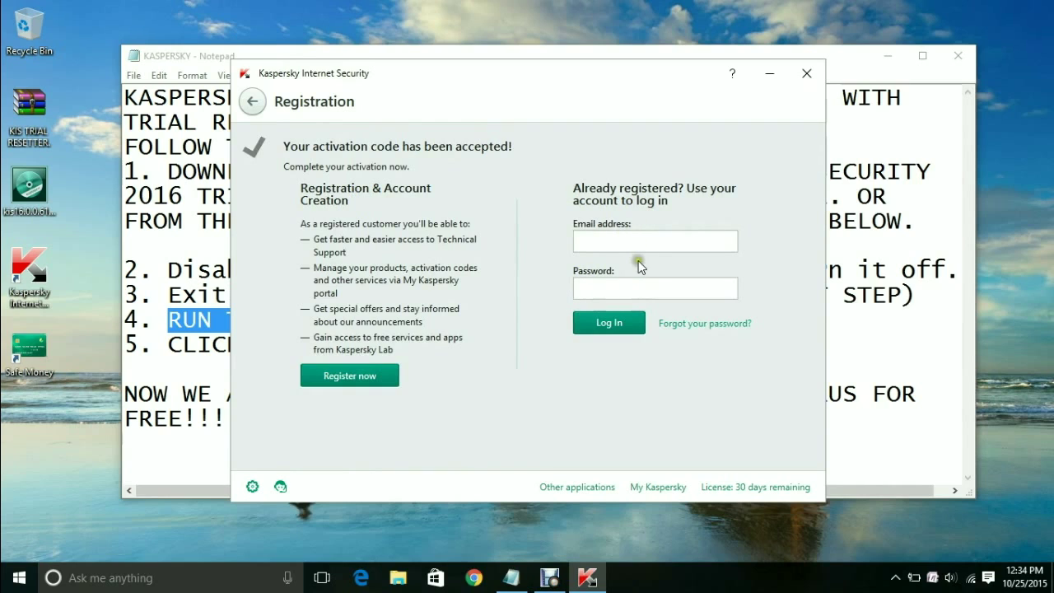
left_click(260, 104)
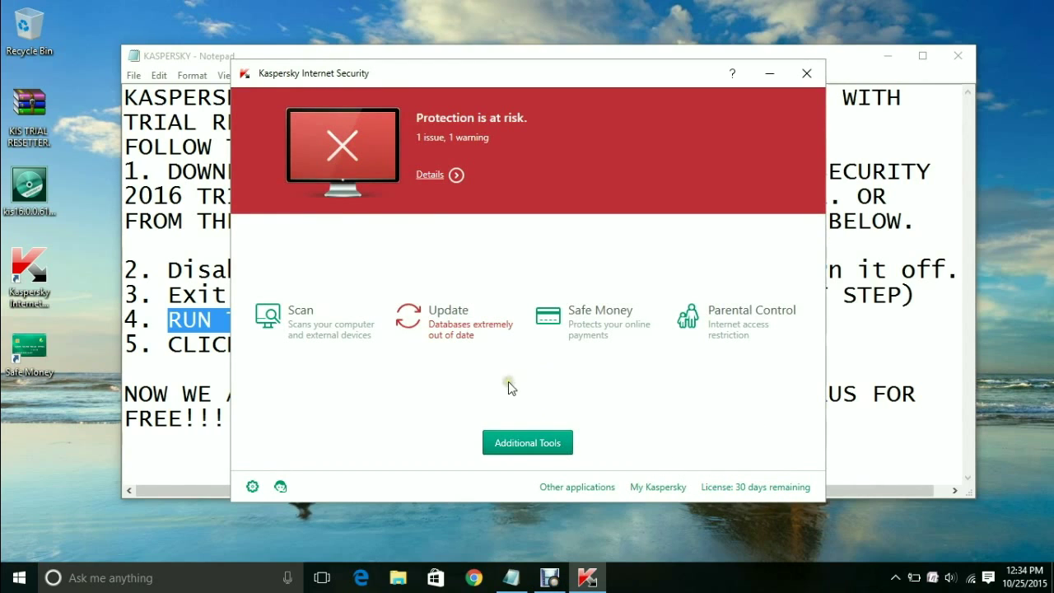
left_click(807, 74)
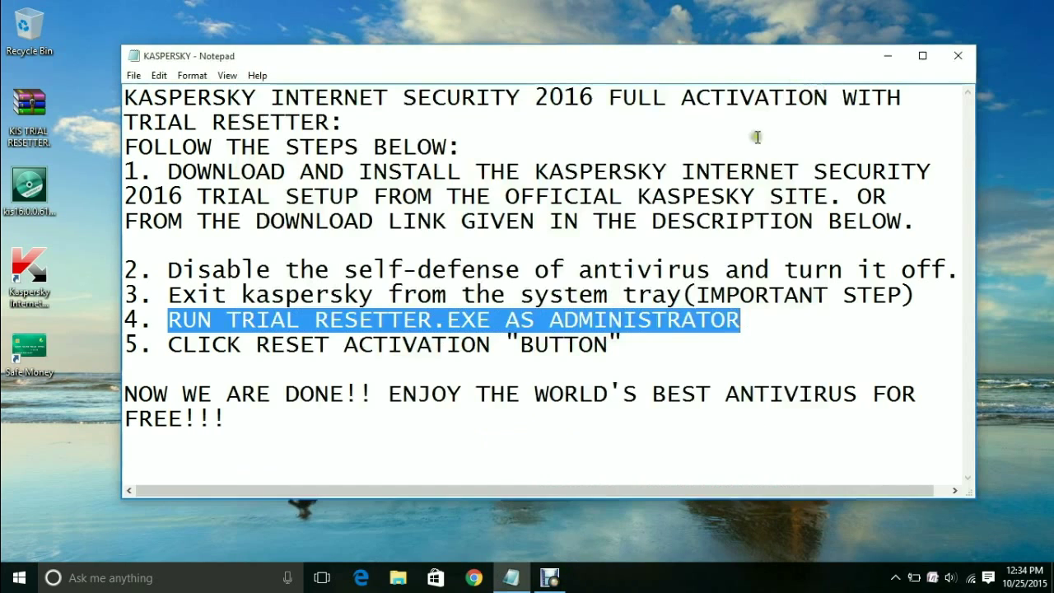
left_click(317, 423)
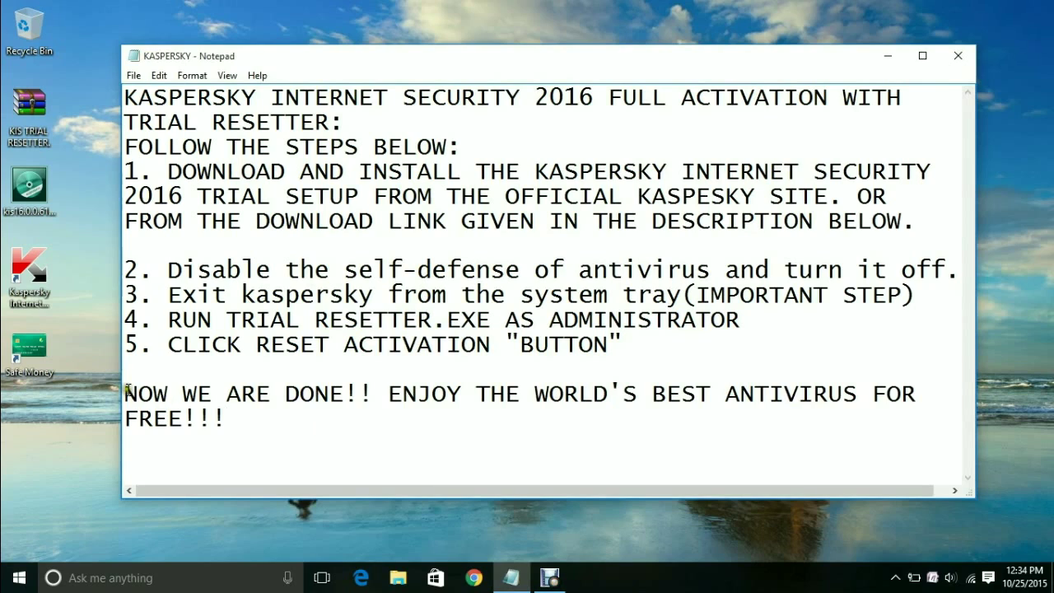
left_click_drag(125, 394, 687, 445)
left_click(684, 438)
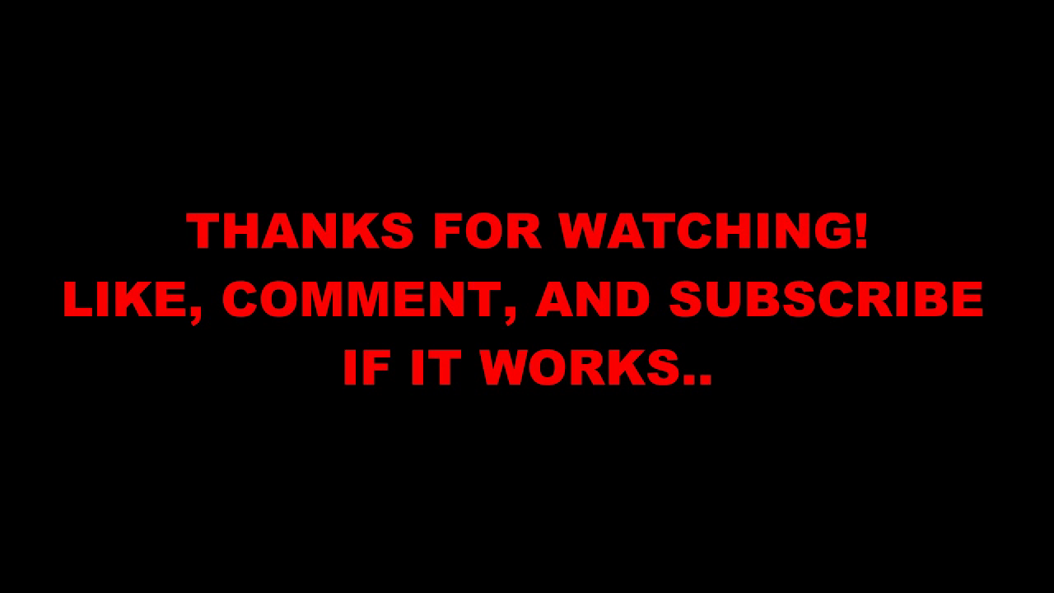